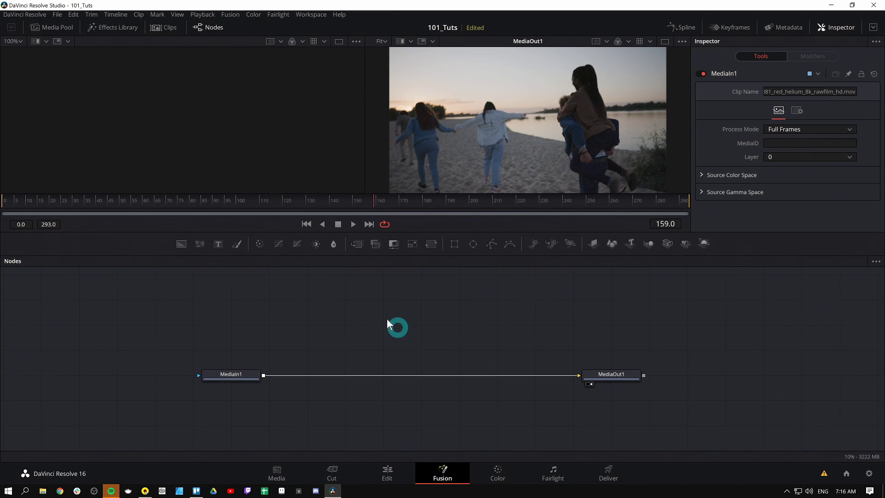
Place a Text1 Text+ node in the Node Editor, nudge it up, and view it with key 2
left_click_drag(221, 245, 386, 321)
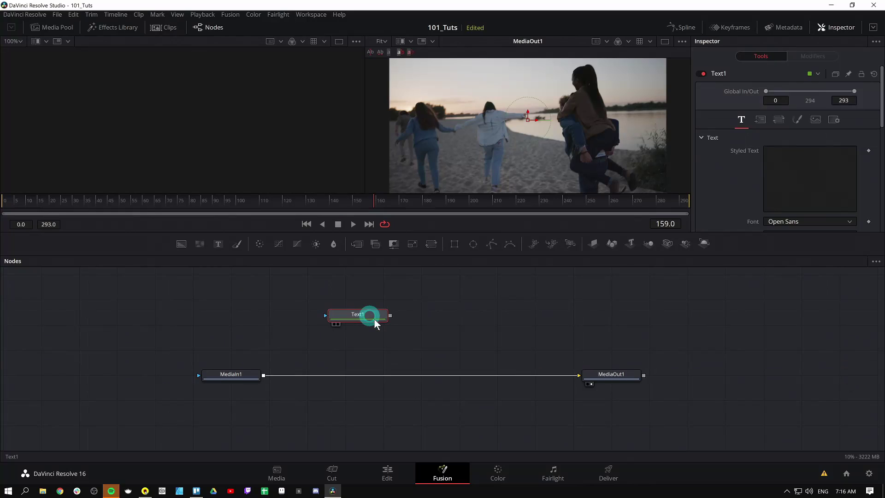
key("Delete")
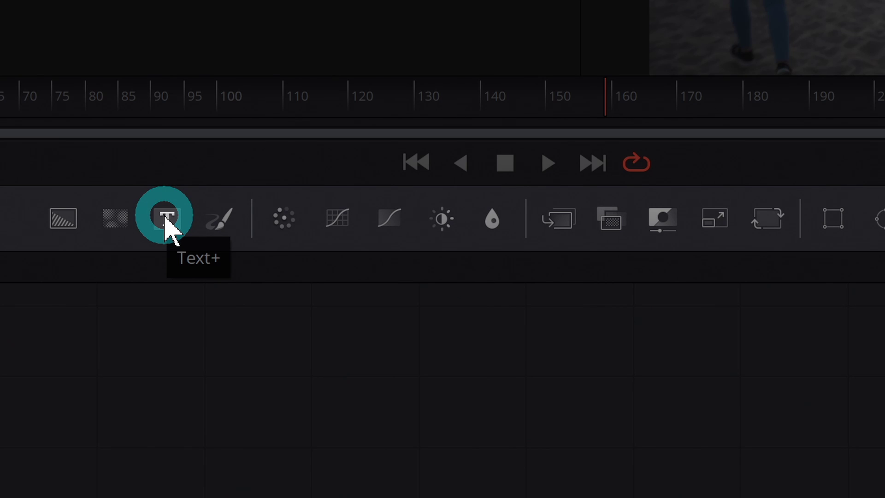
left_click(166, 219)
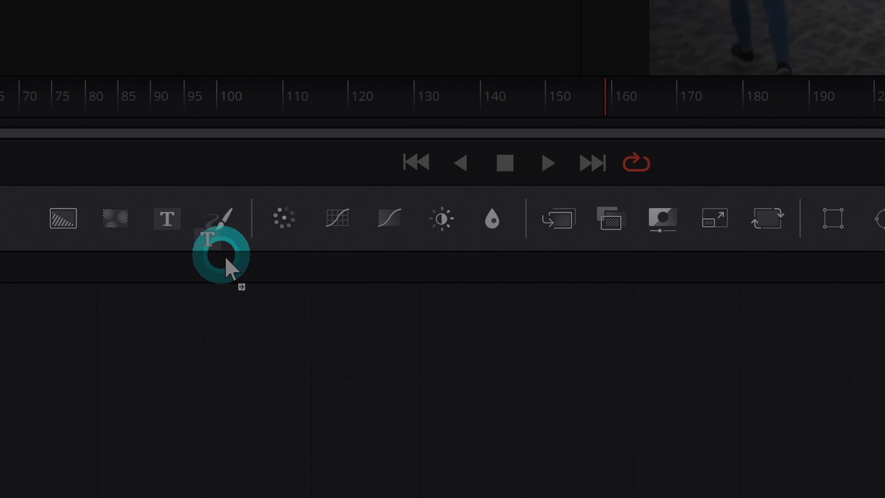
left_click_drag(226, 257, 676, 497)
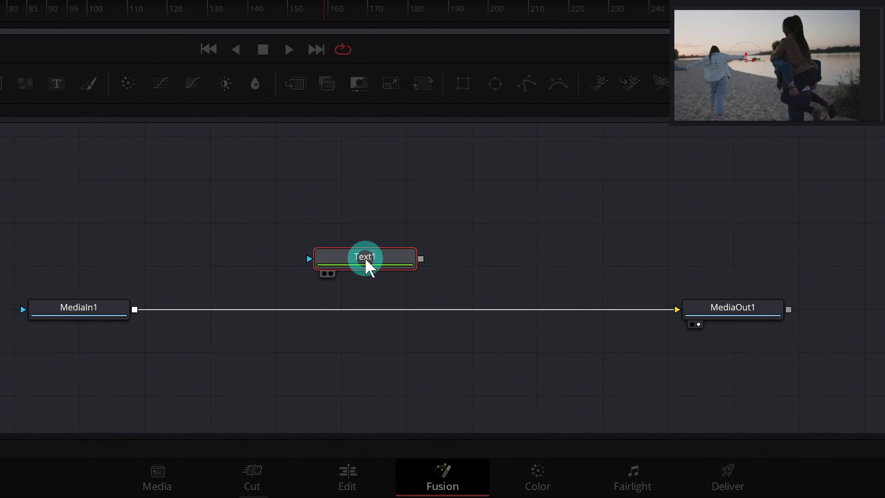
left_click(419, 196)
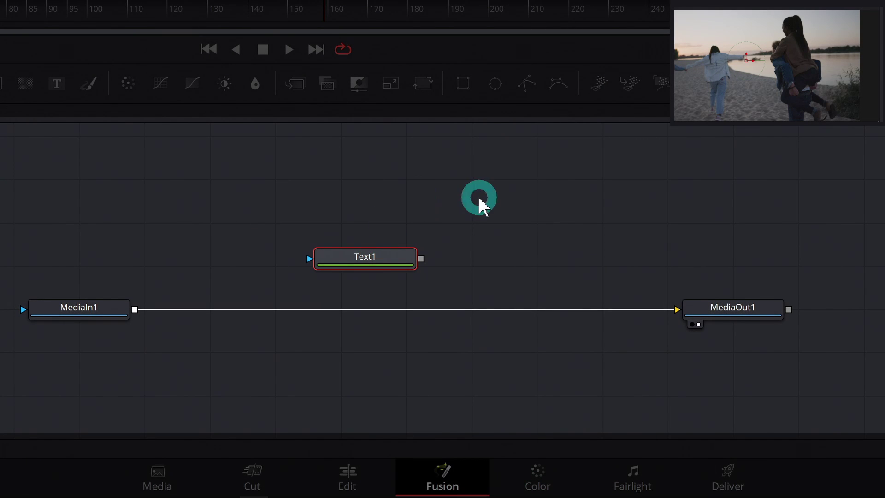
mouse_move(385, 265)
left_mouse_down()
mouse_move(397, 257)
mouse_move(386, 245)
mouse_move(392, 263)
left_mouse_up()
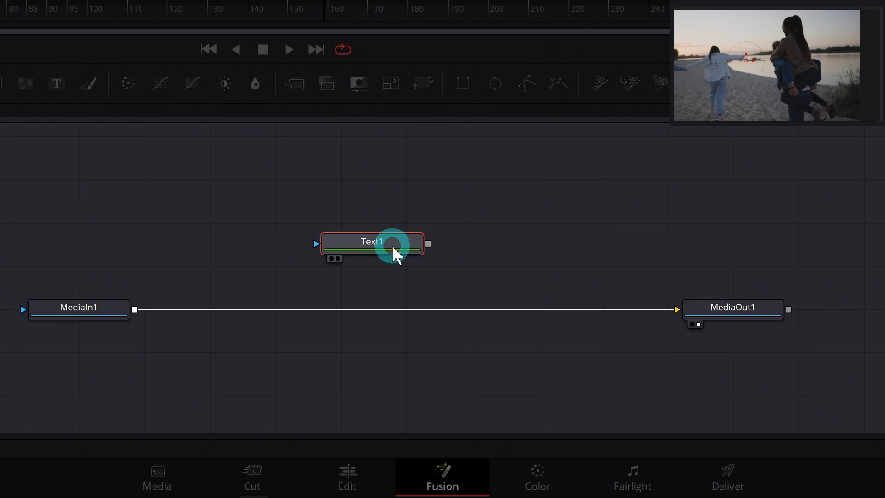
key("2")
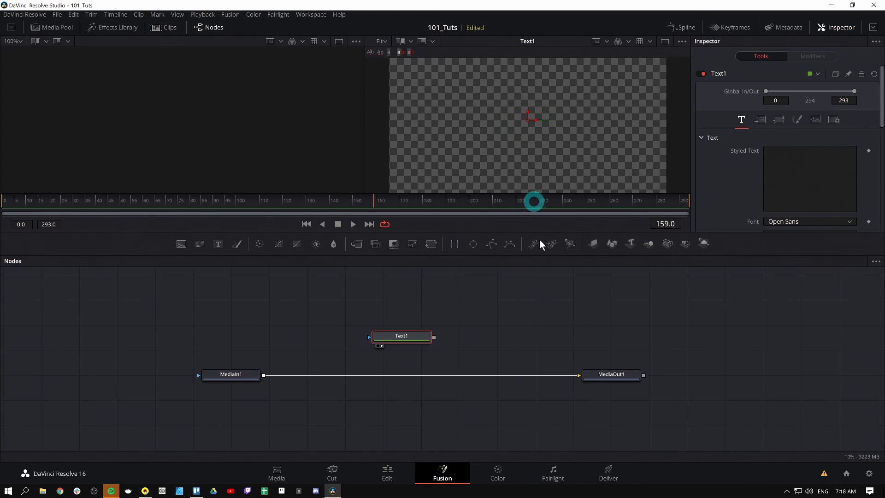
left_click(387, 473)
left_click(112, 27)
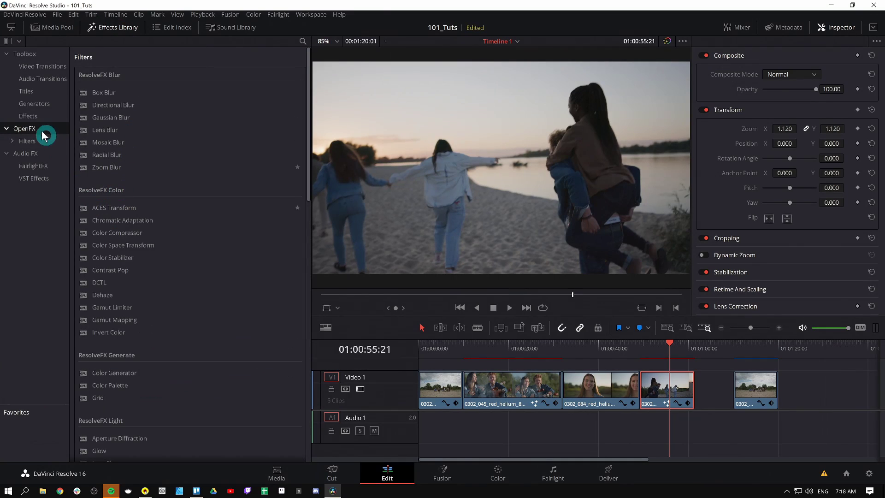
left_click(26, 92)
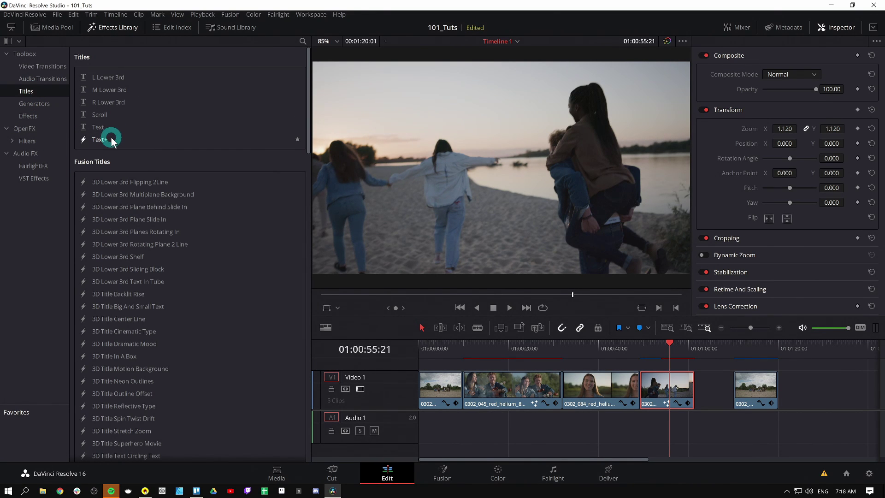
left_click_drag(112, 137, 673, 386)
left_click(443, 472)
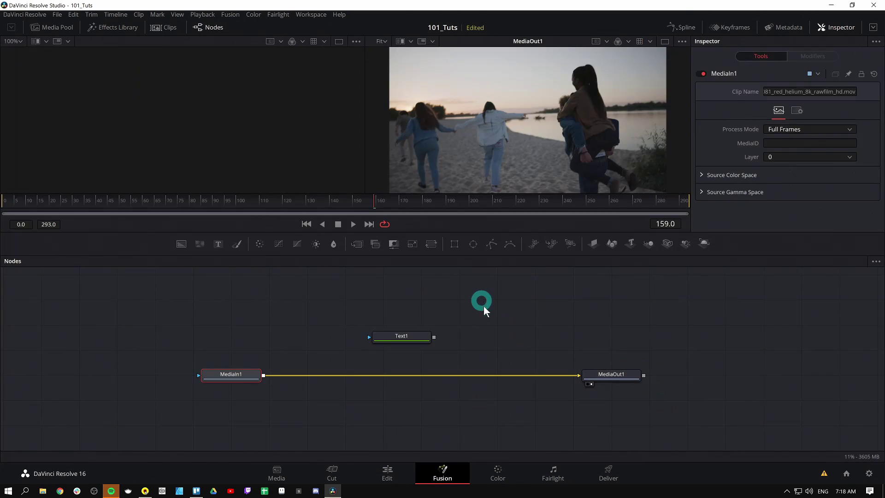
Enter SOME TEXT in Text1's Styled Text field
left_click(414, 341)
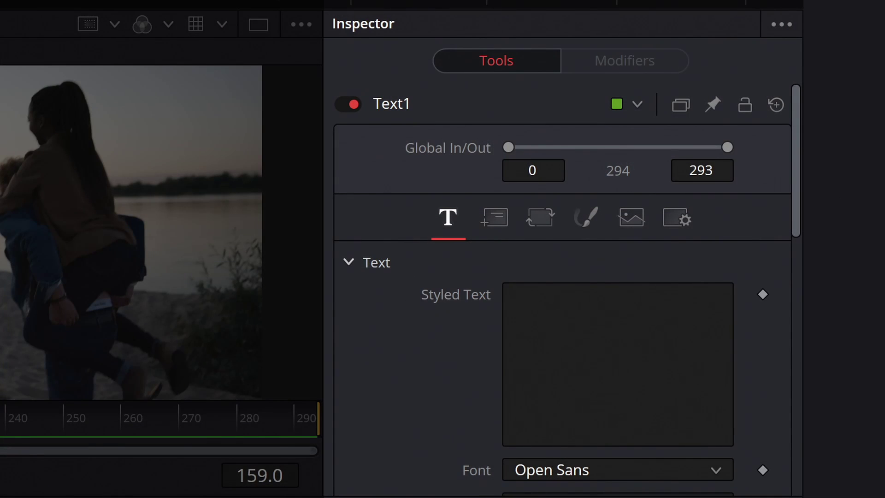
left_click(559, 319)
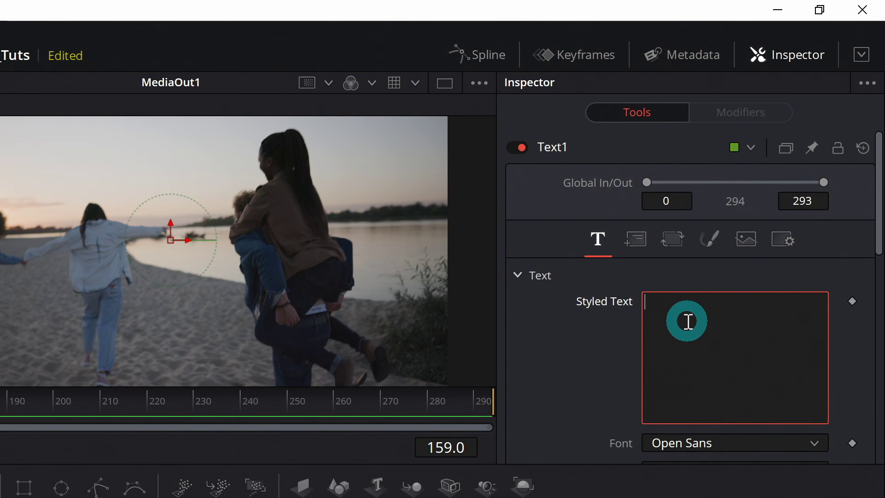
type("SOME TE")
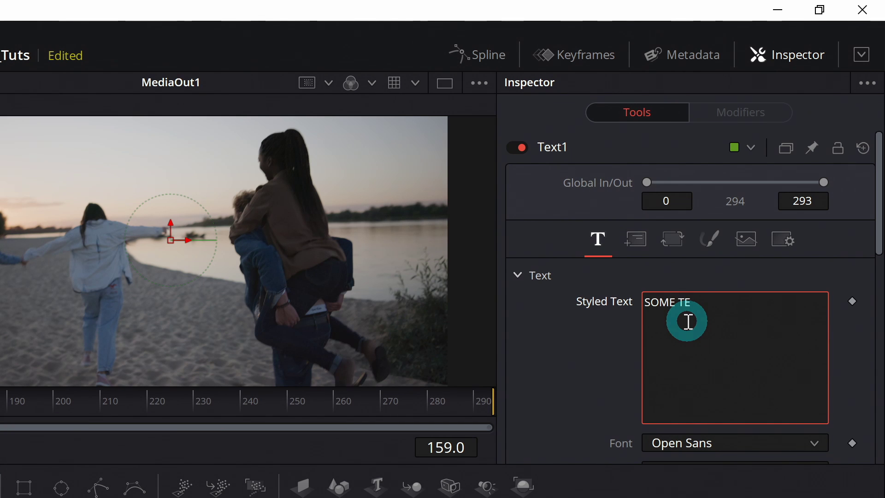
left_click(386, 175)
Load Text1 into viewer 1 and set its font to NOVA at size about 0.2
key("1")
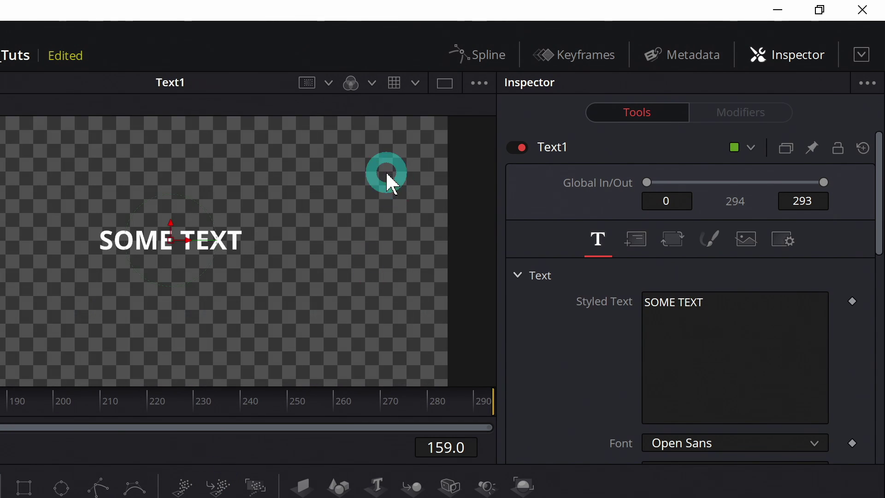
scroll(573, 317, "down", 3)
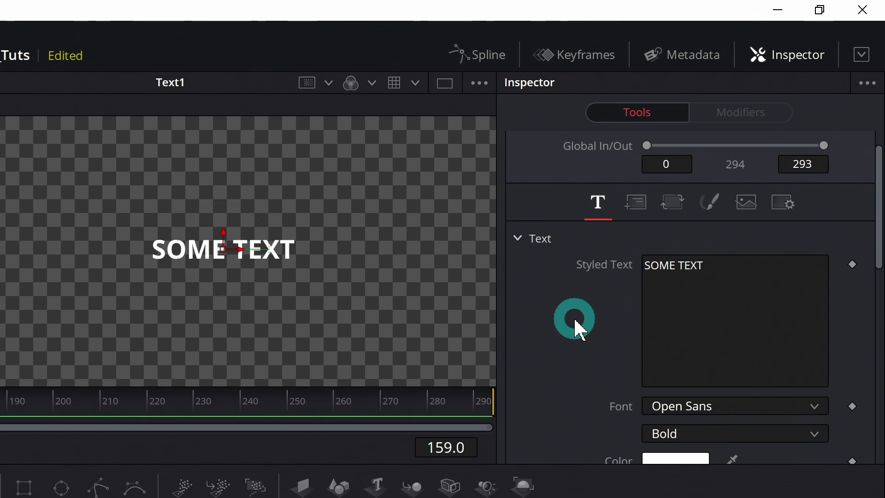
scroll(577, 328, "down", 2)
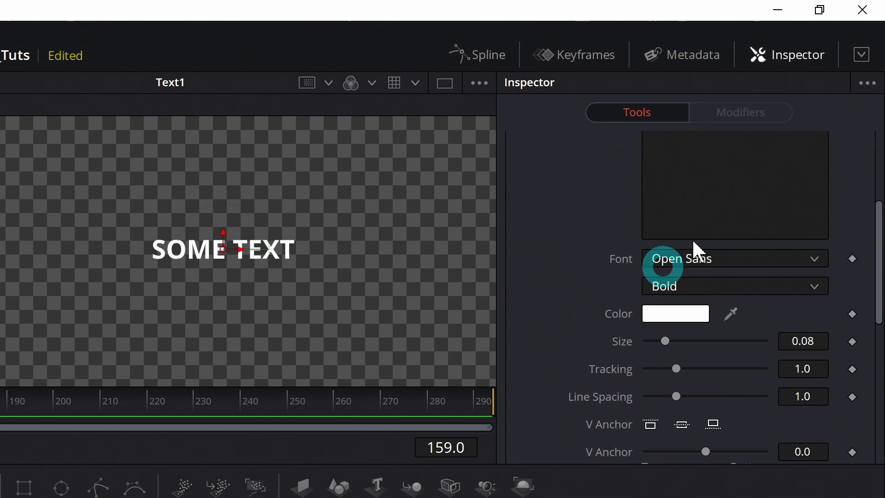
left_click(716, 262)
left_click(659, 251)
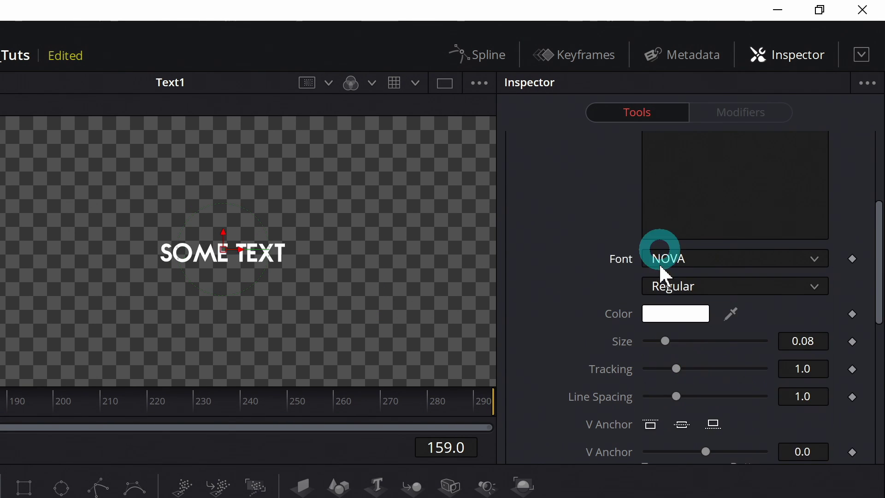
left_click(692, 340)
left_click_drag(677, 351, 700, 341)
Preview a partial Write On reveal, then bring up the Layout settings
scroll(568, 325, "down", 6)
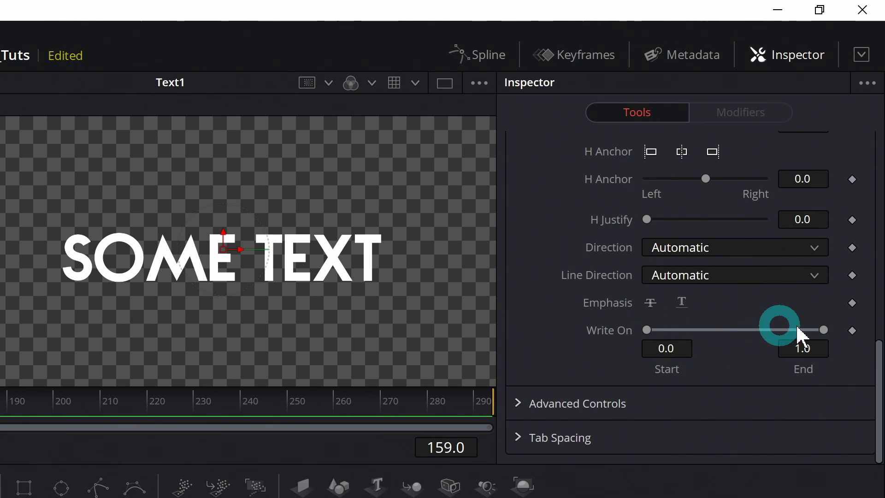
mouse_move(825, 330)
left_mouse_down()
mouse_move(622, 330)
mouse_move(828, 352)
mouse_move(684, 347)
mouse_move(799, 355)
mouse_move(652, 340)
mouse_move(828, 330)
left_mouse_up()
scroll(569, 318, "up", 10)
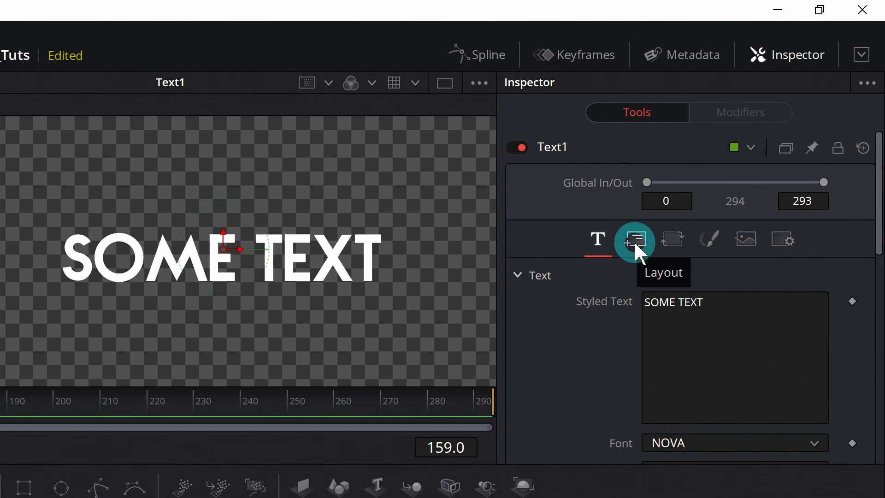
left_click(641, 255)
Nudge the text slightly left in Layout and expand its rotation settings
scroll(599, 311, "down", 5)
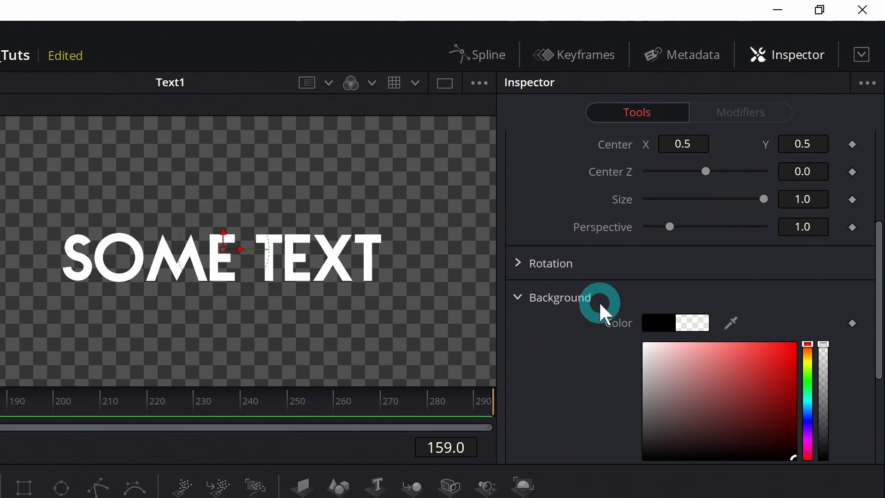
scroll(600, 304, "up", 5)
left_click(318, 258)
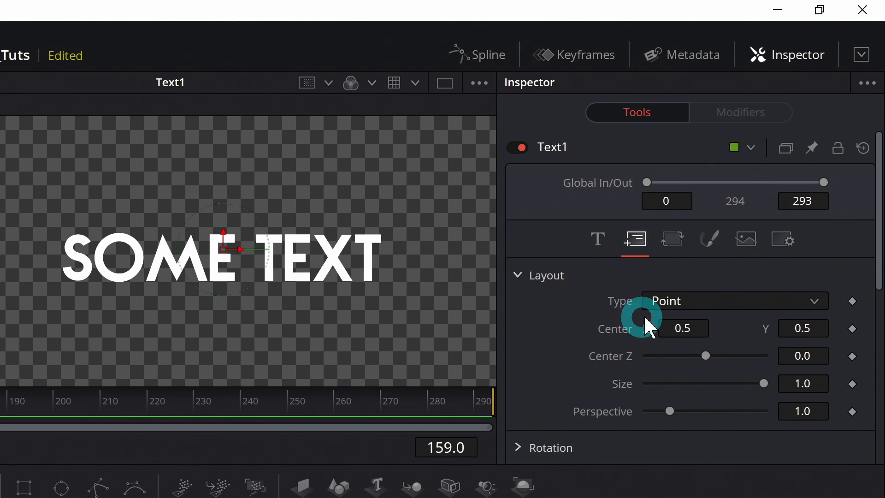
left_click_drag(682, 320, 683, 321)
scroll(593, 340, "down", 5)
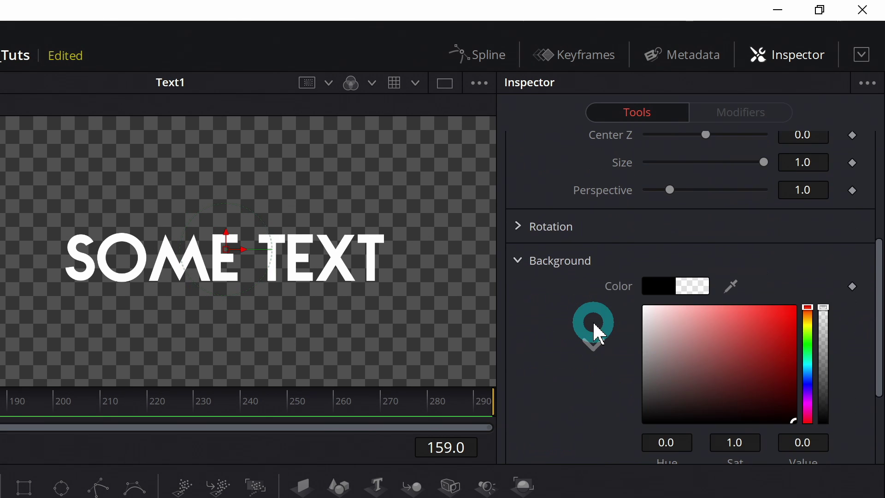
scroll(546, 308, "up", 2)
left_click(546, 308)
scroll(595, 283, "down", 3)
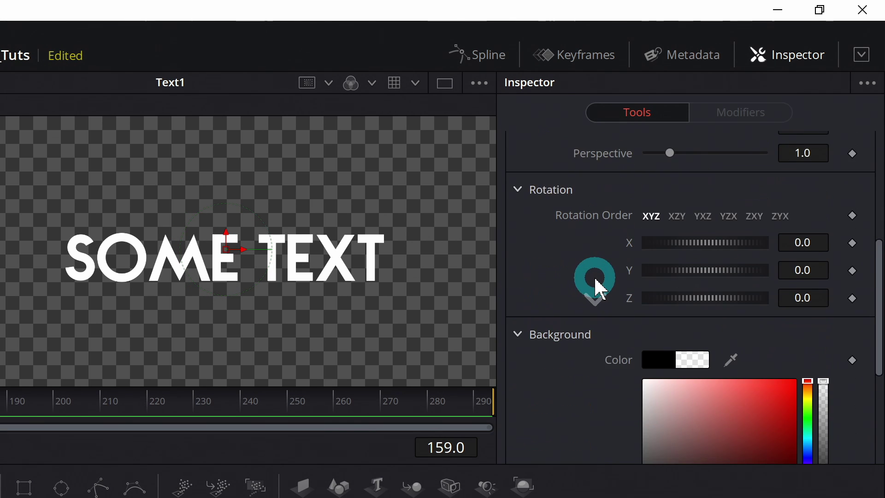
mouse_move(717, 222)
left_mouse_down()
mouse_move(687, 211)
mouse_move(738, 209)
mouse_move(684, 207)
mouse_move(741, 207)
mouse_move(696, 209)
mouse_move(748, 216)
mouse_move(727, 213)
left_mouse_up()
scroll(597, 231, "down", 4)
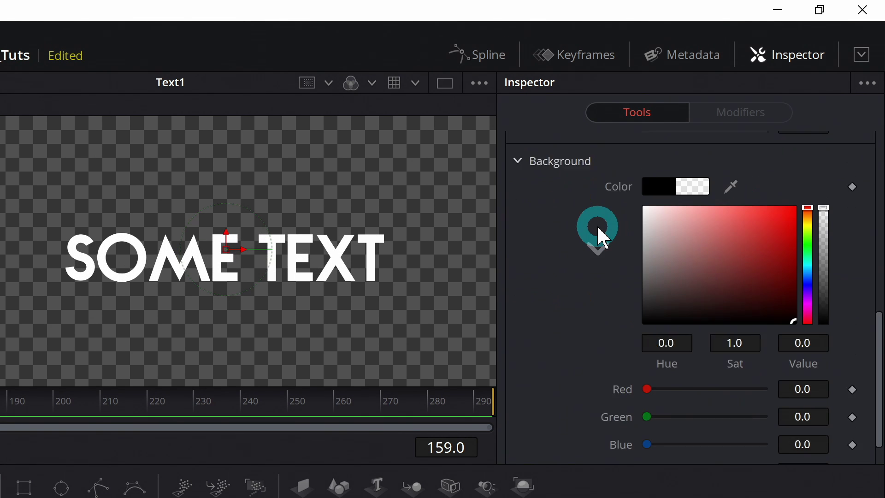
Try a blue background, then revert it to black with Alpha around 0.071
mouse_move(807, 218)
left_mouse_down()
mouse_move(808, 234)
mouse_move(780, 211)
left_mouse_up()
left_click(756, 219)
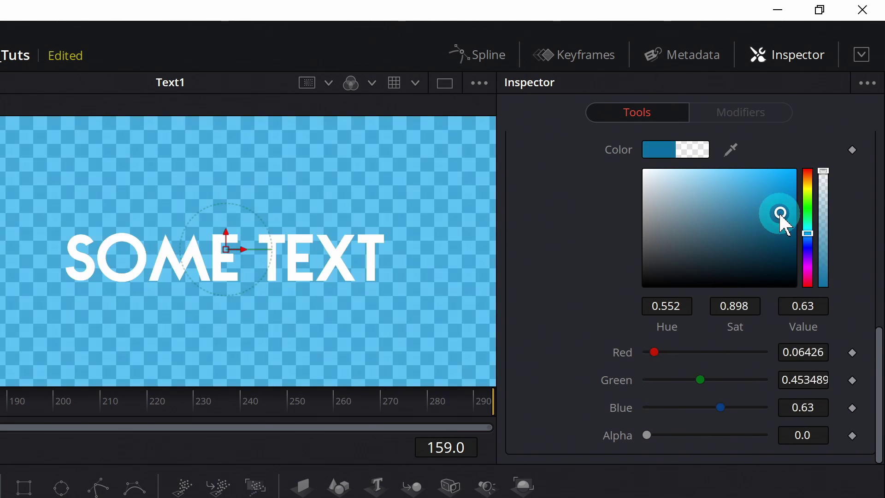
left_click_drag(824, 171, 562, 279)
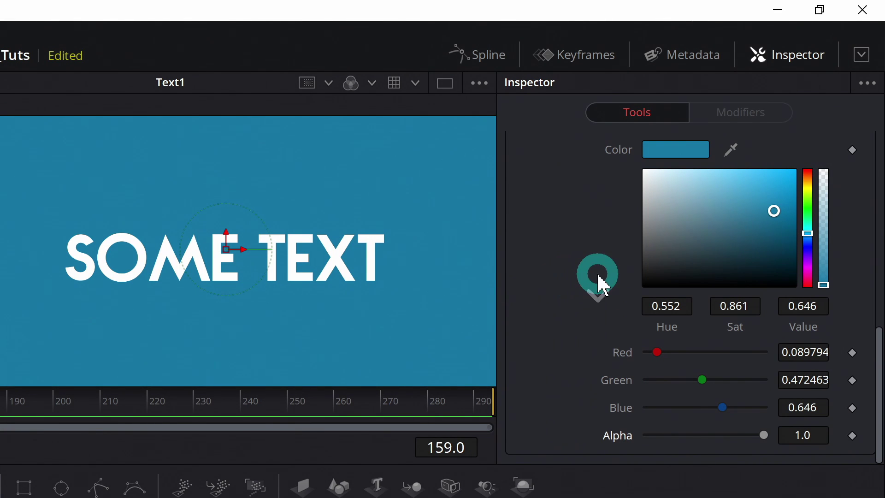
left_click(432, 297)
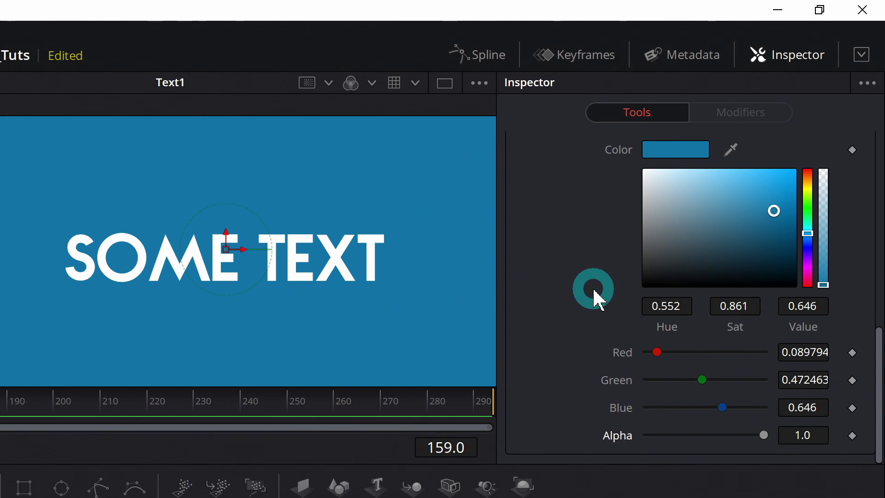
key("ctrl+z")
scroll(610, 346, "down", 2)
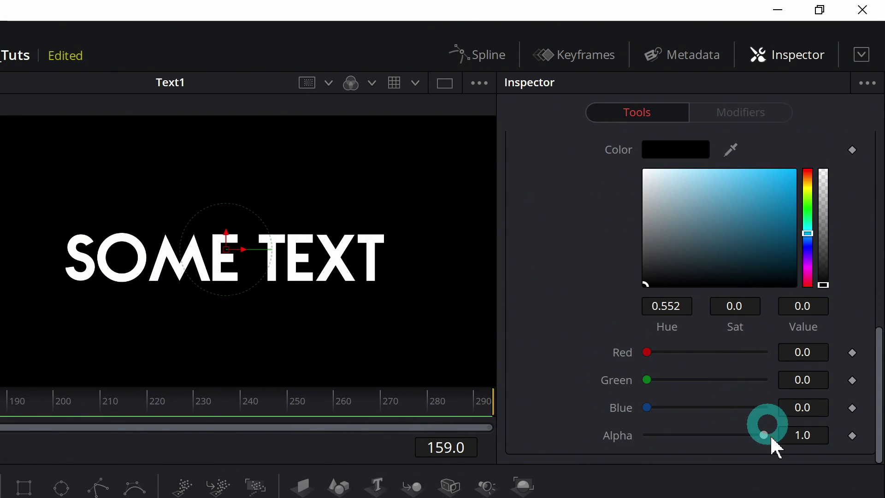
left_click_drag(764, 436, 631, 444)
Look through Text1's Transform and Layout settings with a small slider adjustment
left_click(674, 242)
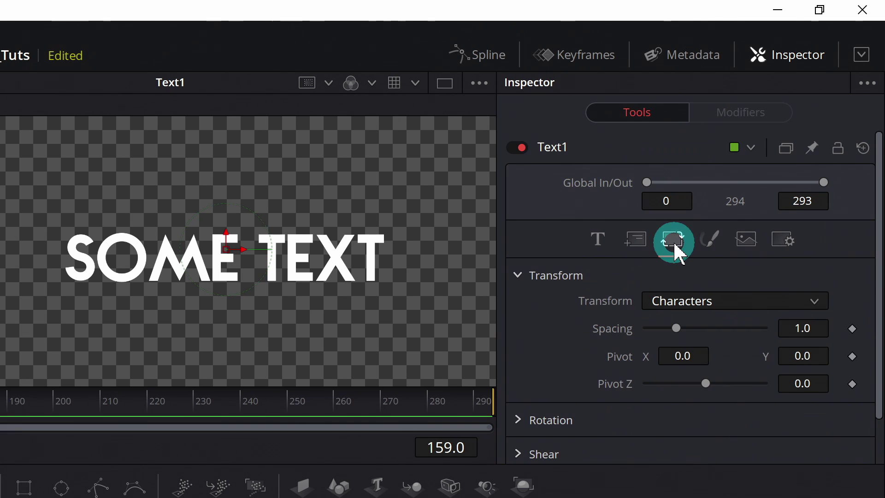
scroll(603, 300, "down", 1)
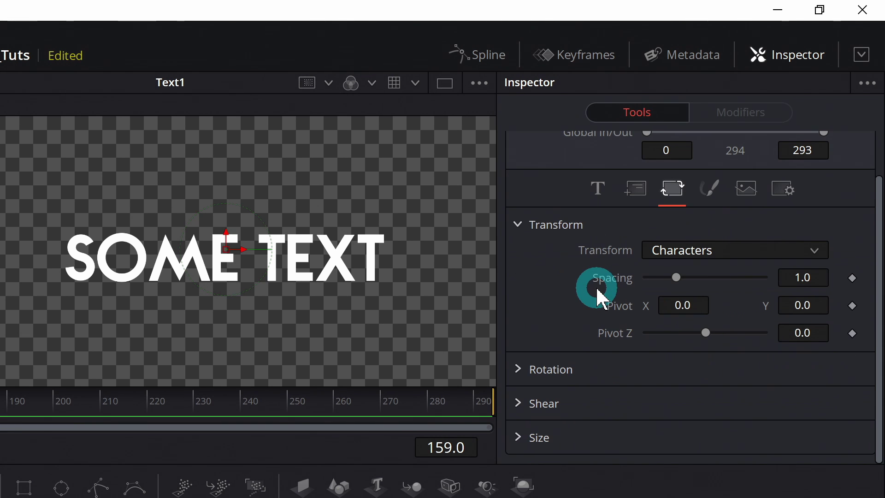
scroll(646, 245, "up", 2)
left_click(639, 226)
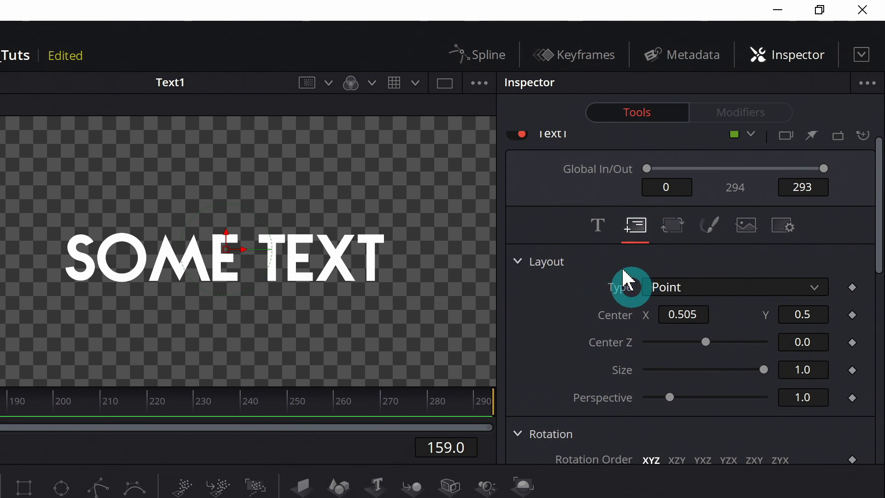
scroll(572, 302, "down", 2)
scroll(572, 302, "down", 5)
scroll(571, 302, "up", 3)
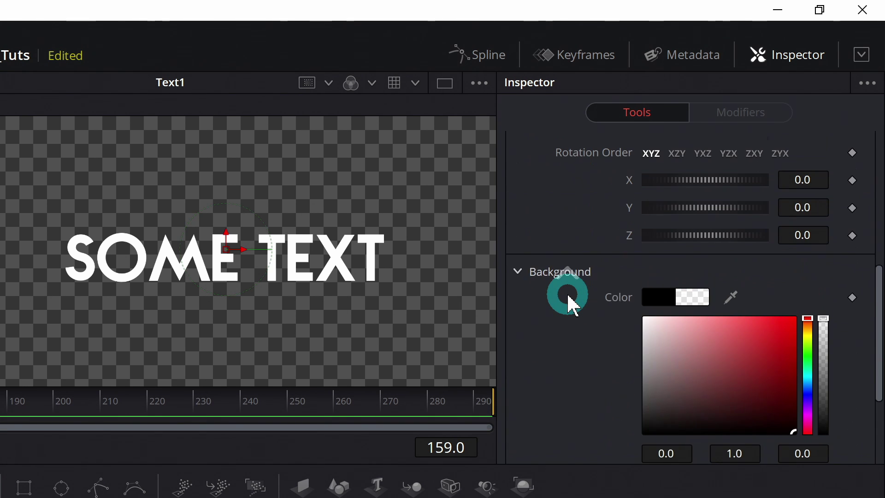
scroll(570, 298, "up", 4)
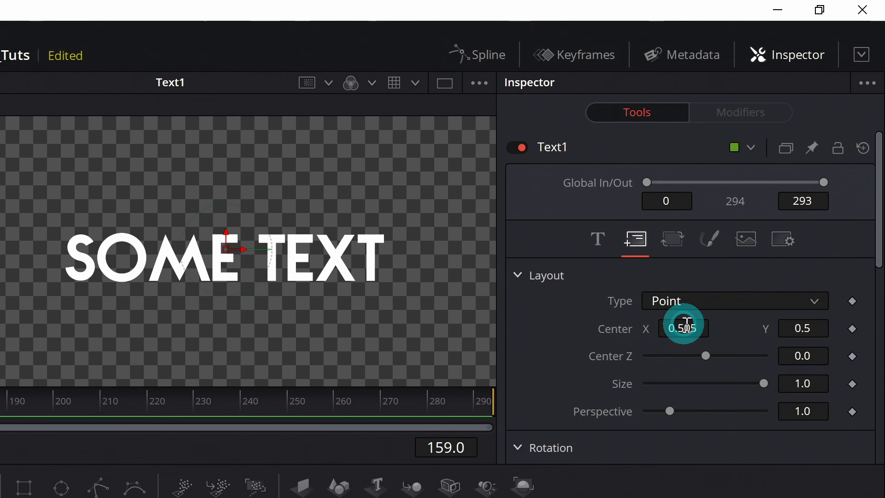
mouse_move(685, 326)
left_mouse_down()
mouse_move(706, 327)
mouse_move(685, 326)
left_mouse_up()
Set Transform to Words, testing letter and word spacing before resetting both to 1.0
left_click(673, 239)
scroll(600, 275, "down", 1)
left_click_drag(676, 277, 623, 282)
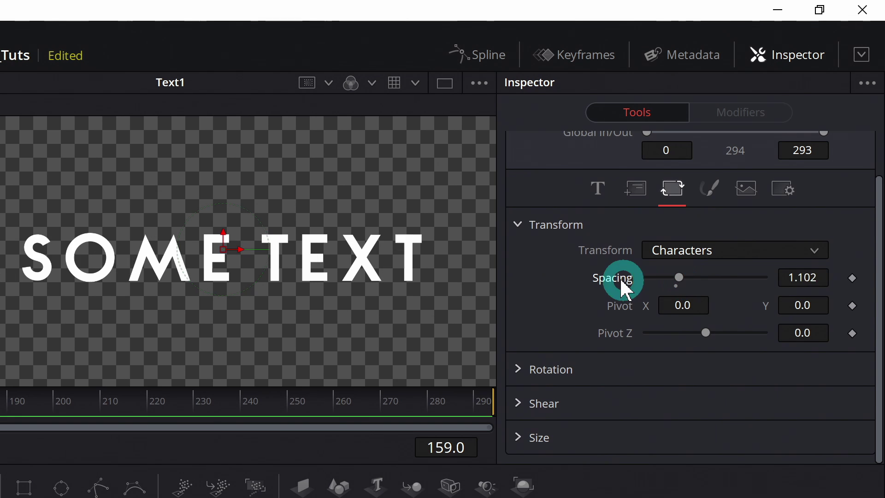
double_click(626, 288)
left_click(669, 253)
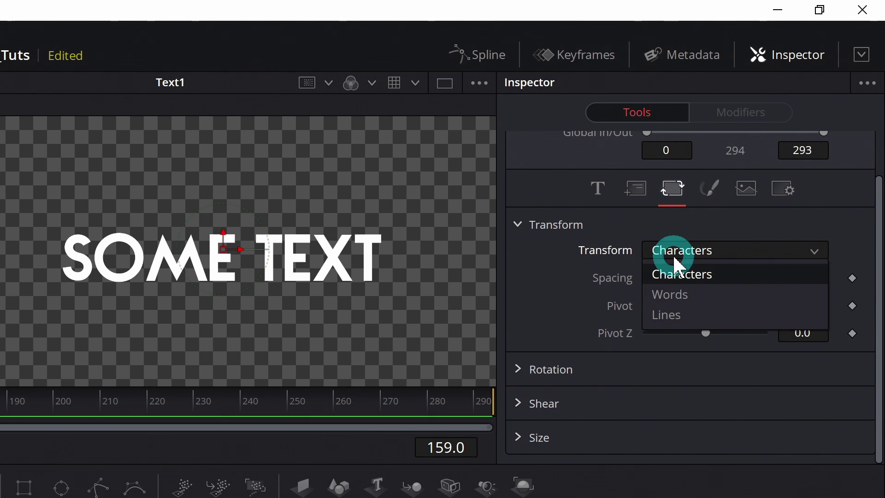
left_click(683, 295)
left_click_drag(677, 278, 725, 287)
double_click(623, 282)
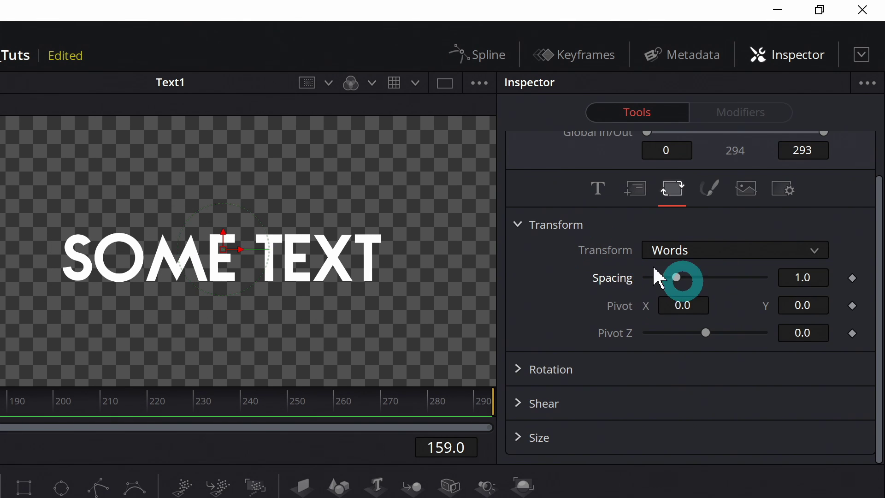
Tilt the words around X, set Pivot Y to 0.128, and add a slight shear
left_click(518, 369)
scroll(587, 296, "down", 3)
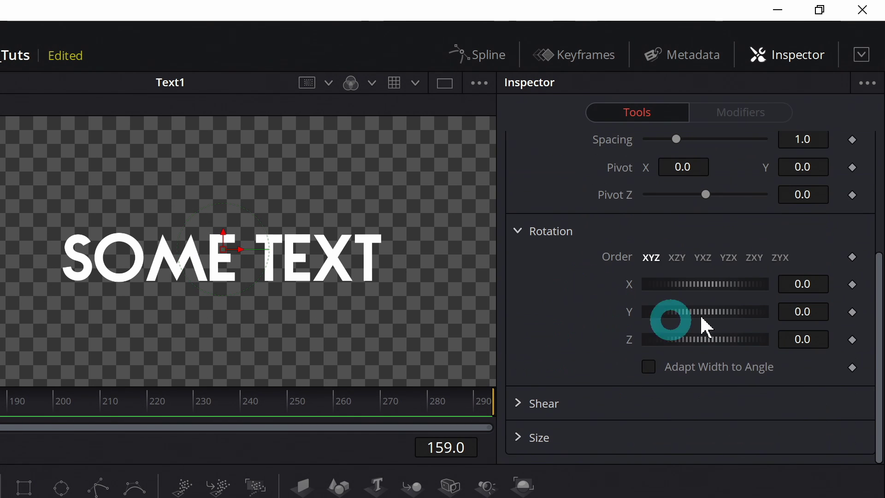
left_click_drag(687, 287, 706, 284)
left_click_drag(804, 162, 807, 166)
left_click_drag(710, 279, 666, 247)
mouse_move(705, 369)
left_mouse_down()
mouse_move(713, 373)
mouse_move(702, 377)
mouse_move(695, 367)
mouse_move(707, 373)
left_mouse_up()
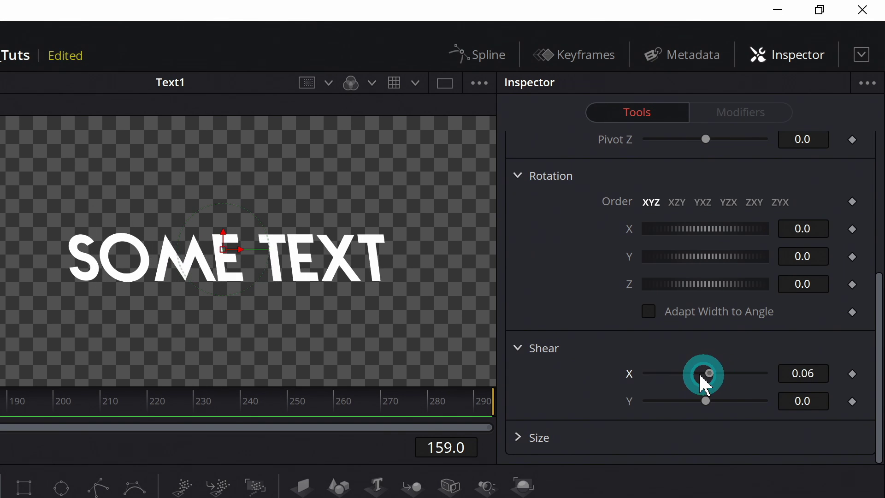
scroll(595, 366, "up", 4)
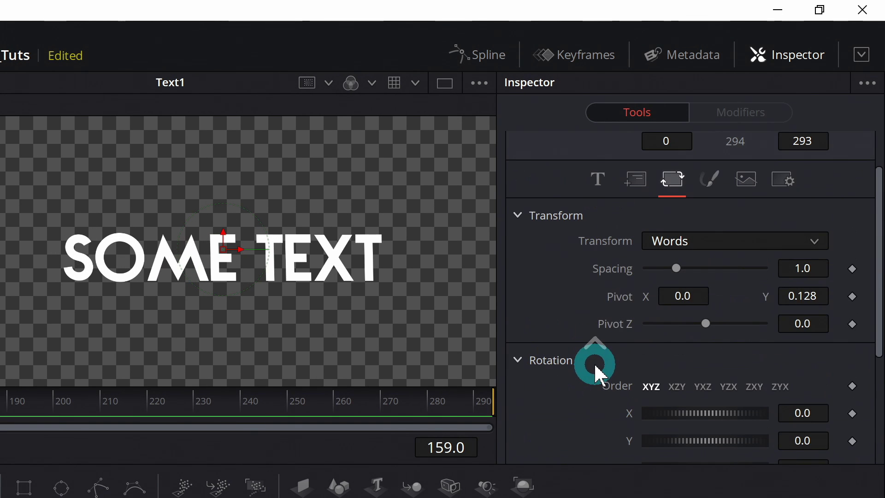
scroll(627, 302, "up", 2)
On the Shading tab, switch Select Element from 1 to 2, the Red Outline
left_click(712, 241)
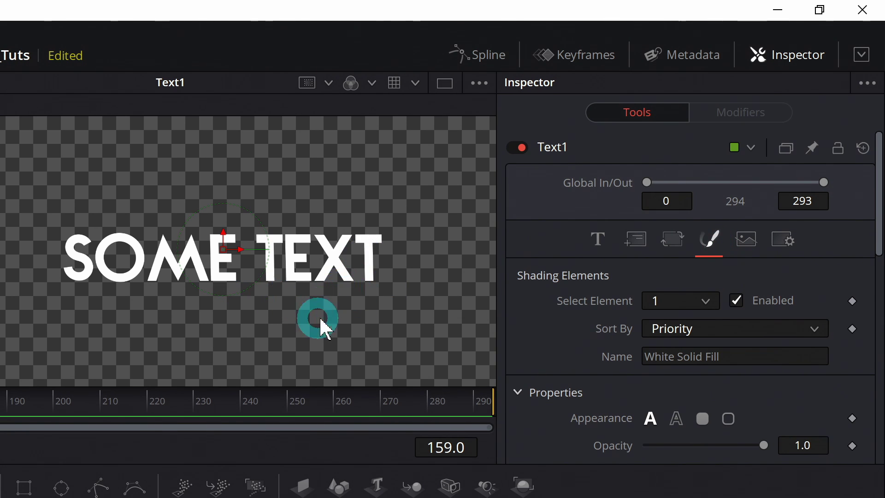
left_click(684, 302)
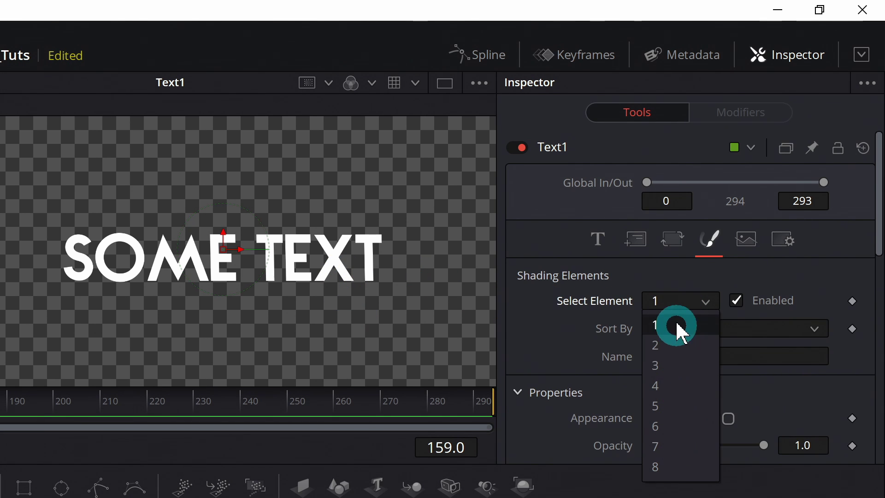
left_click(667, 282)
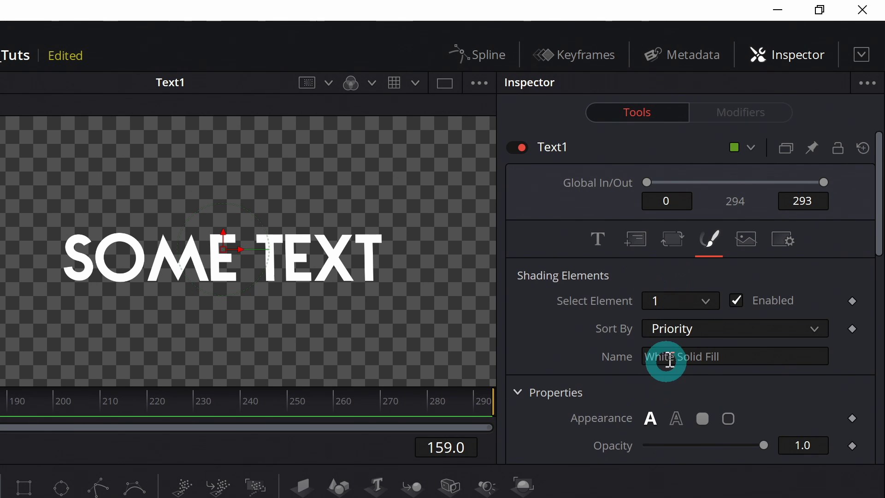
left_click(691, 300)
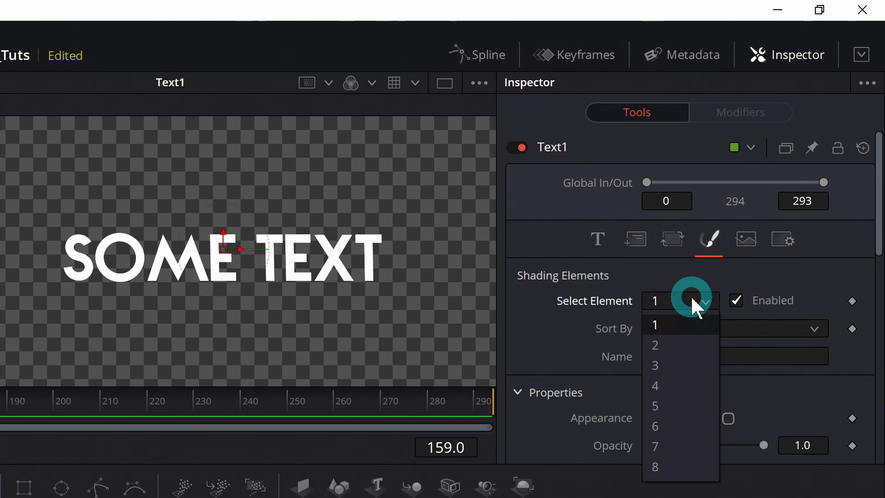
left_click(686, 346)
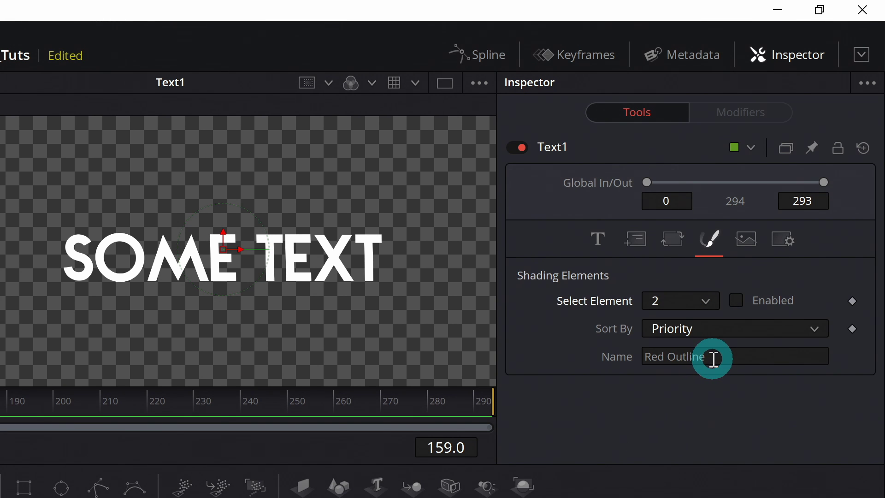
Enable the Red Outline and recolour it dark blue (Hue 0.592, Sat 0.88, Value 0.433)
left_click(737, 302)
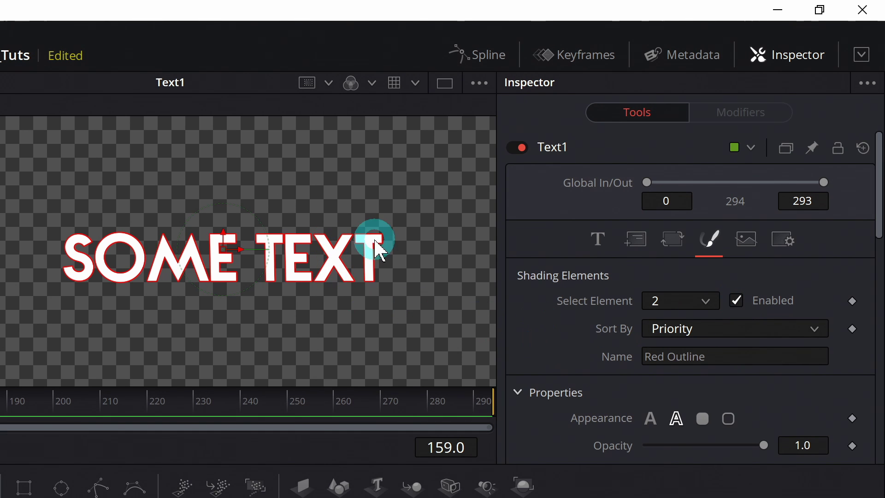
scroll(569, 329, "down", 2)
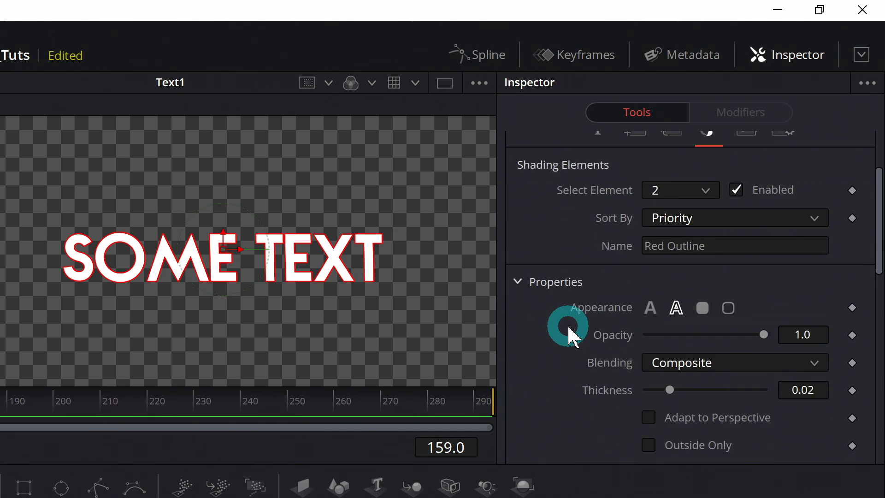
scroll(569, 328, "down", 5)
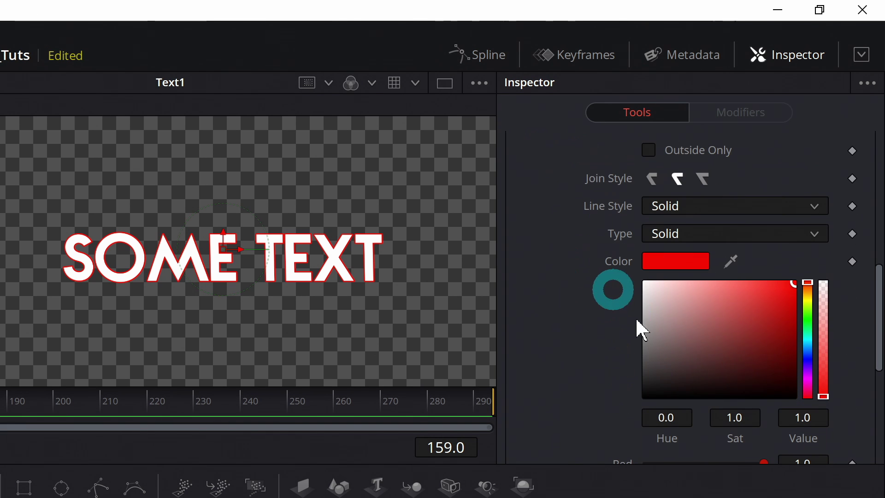
left_click(808, 349)
left_click_drag(770, 330, 778, 349)
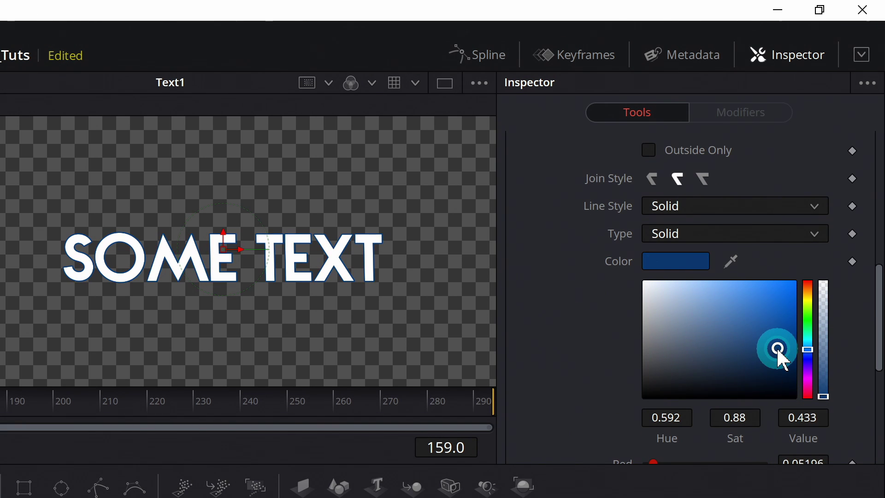
scroll(646, 309, "down", 3)
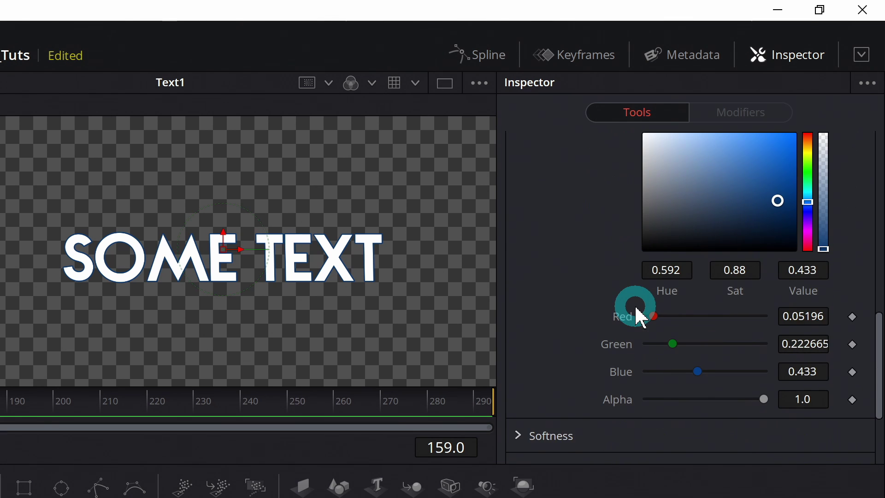
scroll(645, 295, "up", 6)
Increase the outline Thickness to 0.0756
left_click_drag(681, 248, 737, 245)
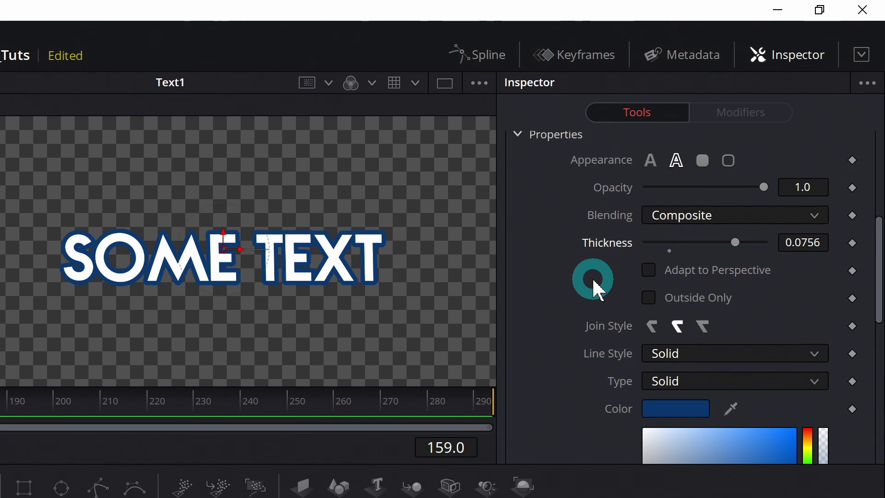
scroll(595, 288, "down", 8)
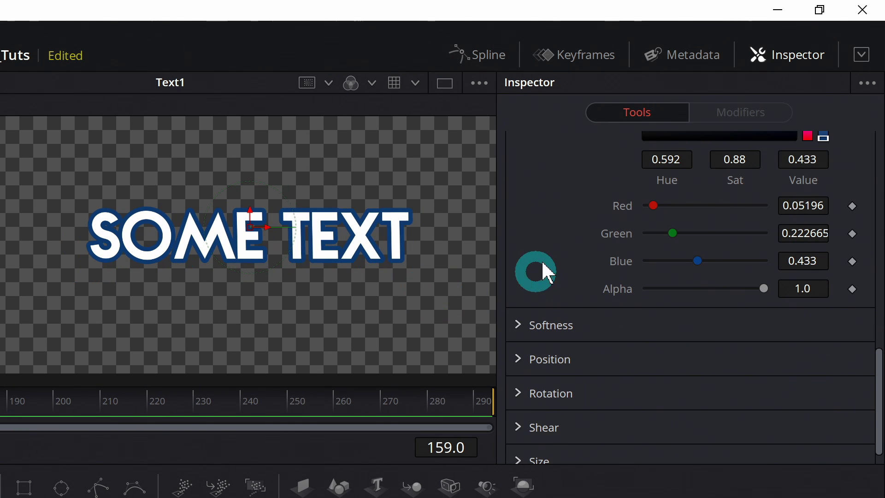
scroll(591, 260, "up", 3)
scroll(593, 267, "up", 5)
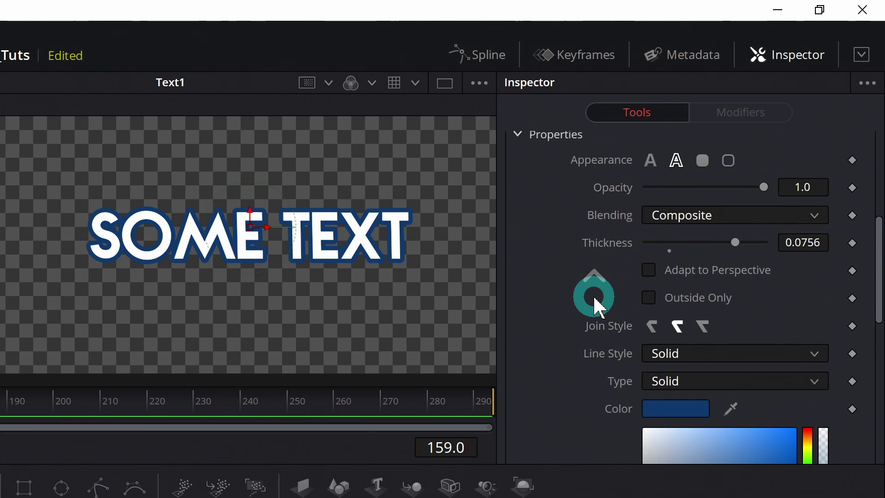
scroll(595, 298, "up", 1)
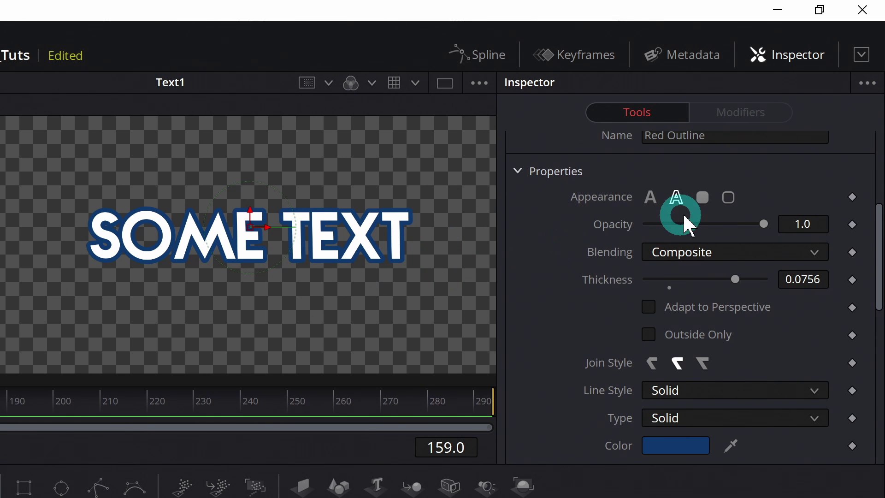
Set Appearance to Border Fill with Extend Horizontal 1.21 and Round 0.189
left_click(659, 197)
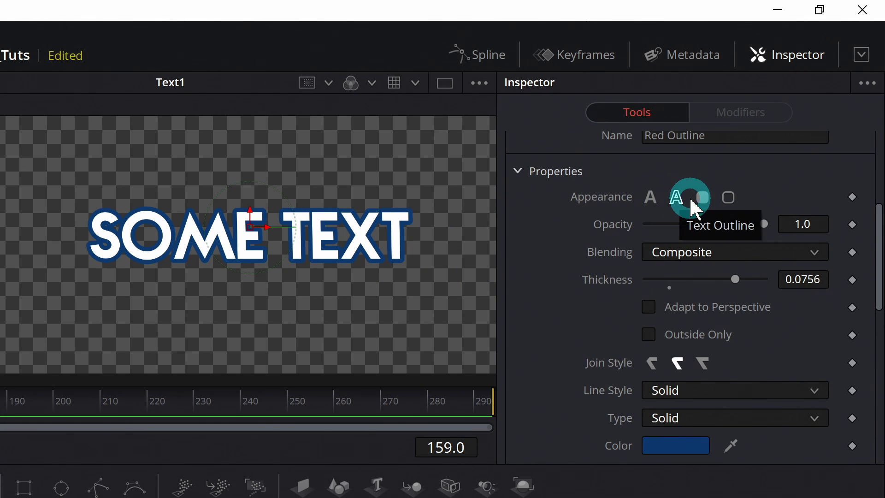
left_click(701, 201)
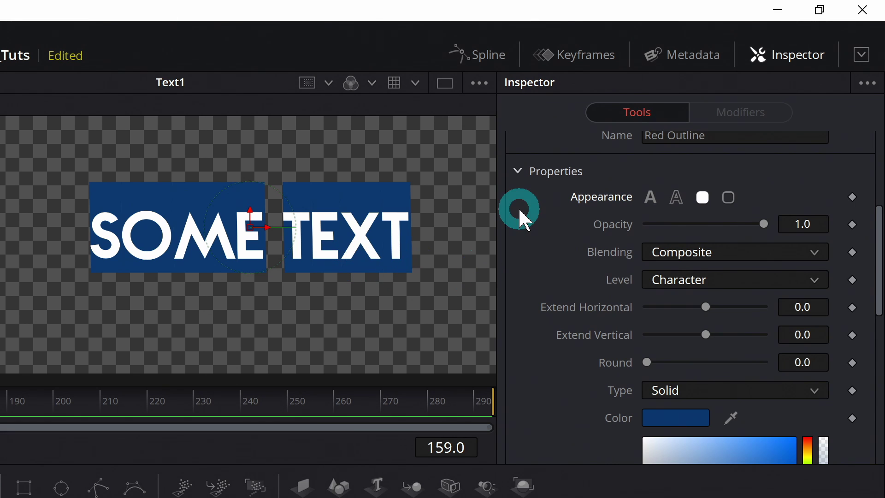
scroll(574, 257, "down", 6)
scroll(573, 257, "down", 4)
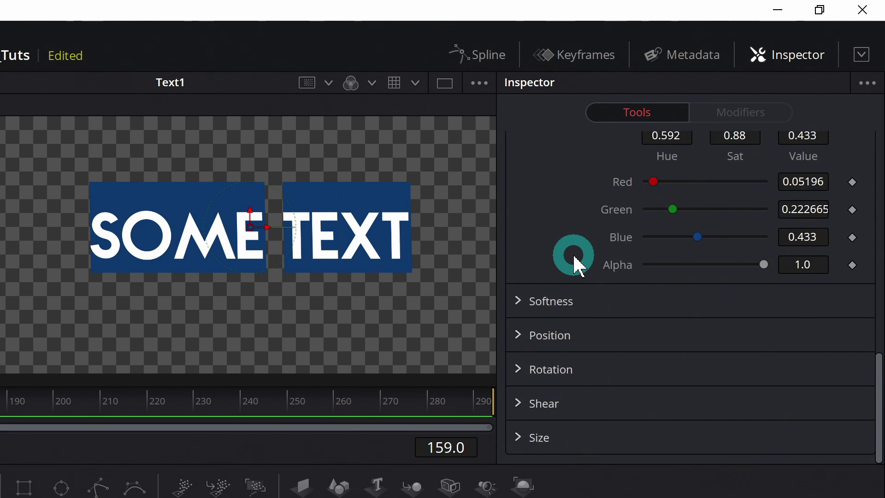
scroll(573, 257, "up", 8)
left_click_drag(706, 237, 742, 237)
left_click_drag(658, 290, 580, 273)
Expand the shading Position settings and set Offset Y to -0.064
scroll(577, 263, "down", 10)
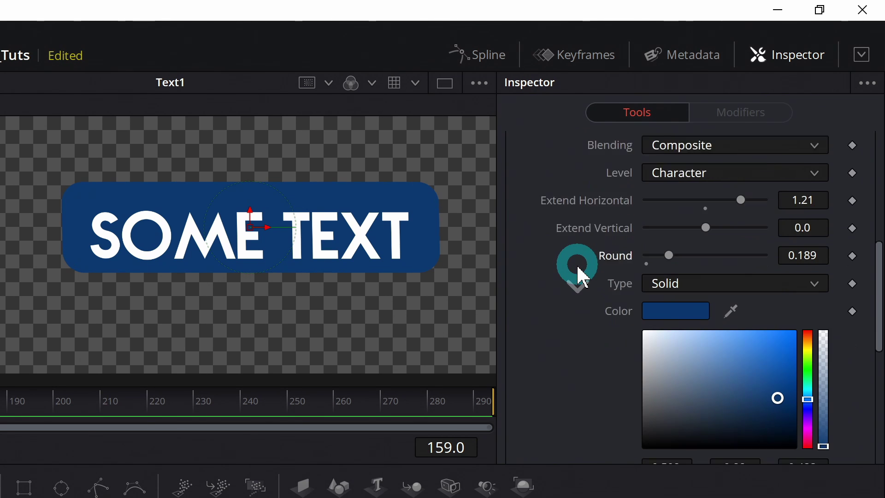
left_click(540, 344)
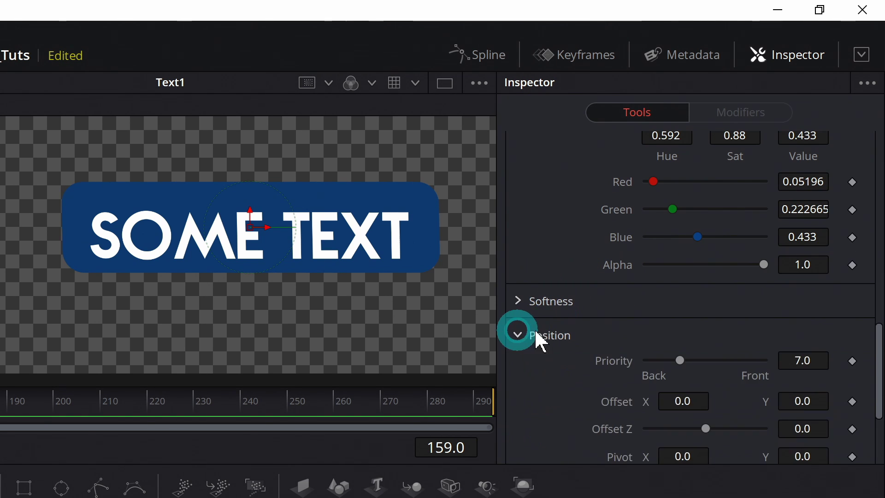
scroll(637, 330, "down", 3)
left_click_drag(805, 254, 739, 247)
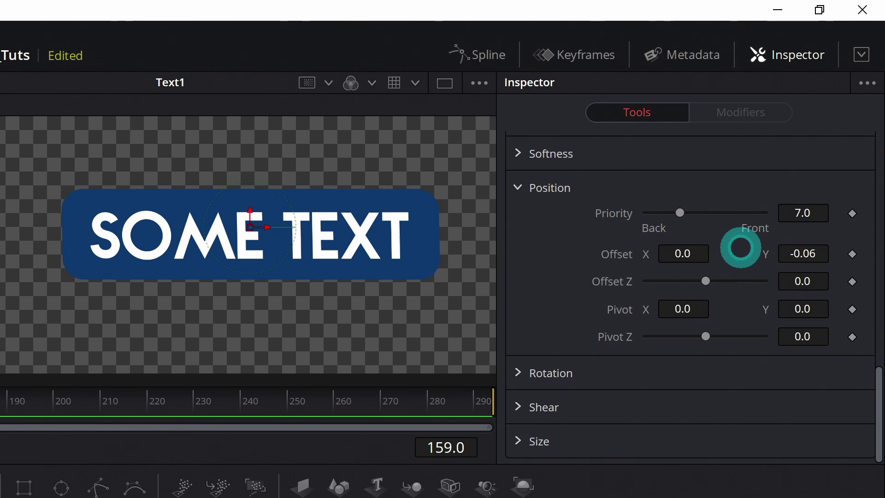
left_click(356, 306)
left_click(156, 270)
left_click(215, 277)
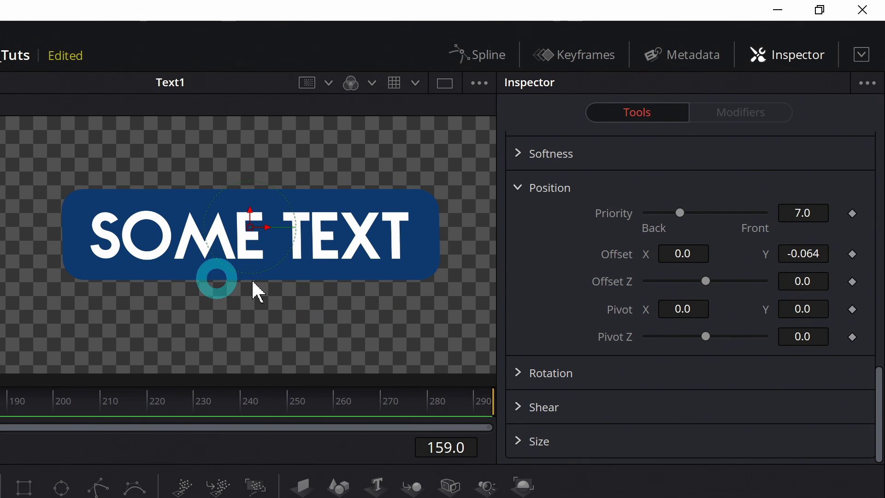
left_click(316, 282)
left_click(303, 273)
left_click(561, 296)
scroll(563, 307, "up", 10)
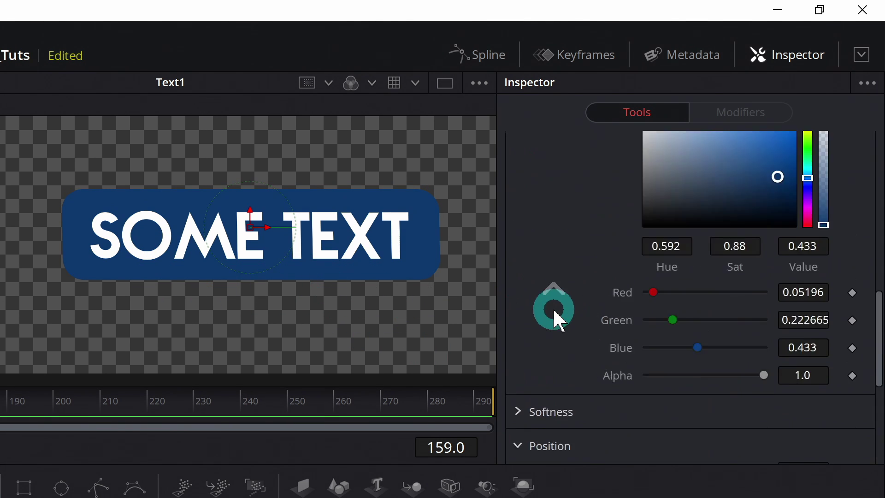
left_click(599, 239)
Paste OTHER STUFF over SOME TEXT in the Styled Text field, then review the Shading settings
left_click(688, 312)
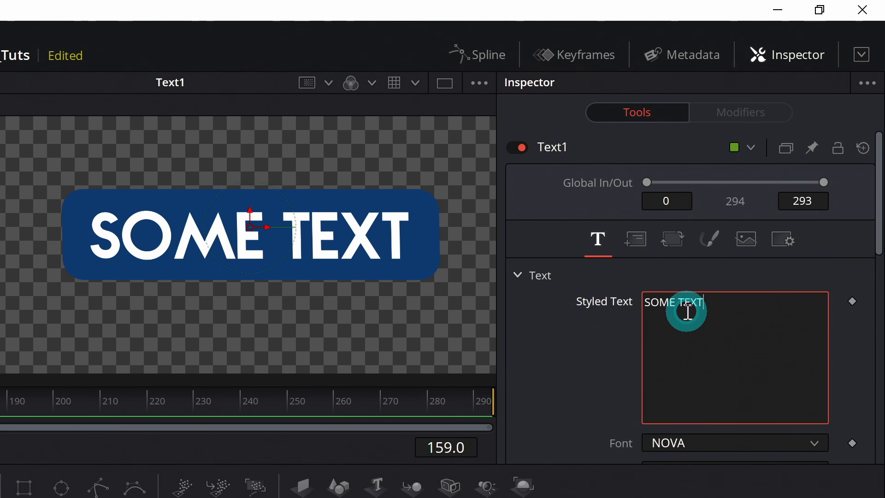
type("OTHER STUFF")
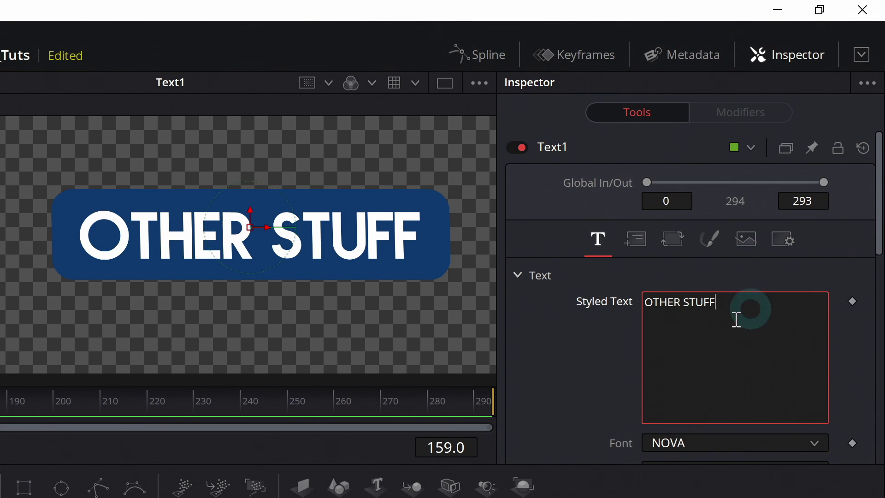
left_click(715, 239)
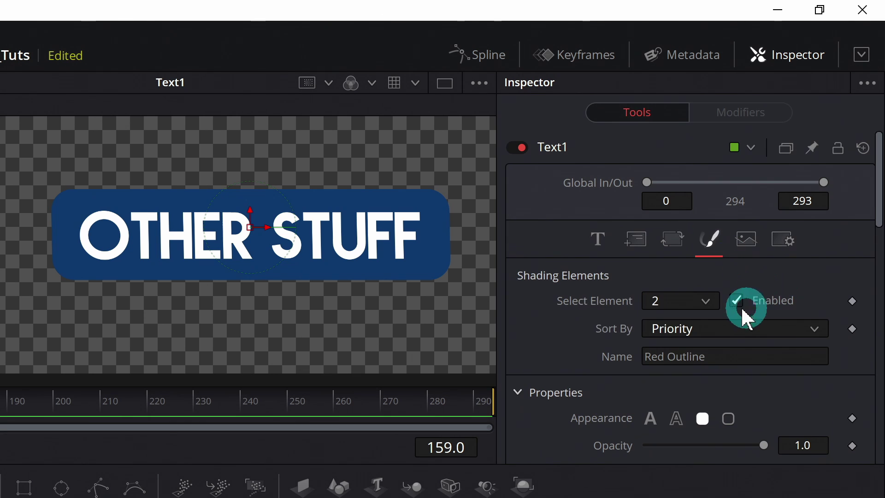
scroll(574, 325, "down", 3)
scroll(573, 325, "down", 10)
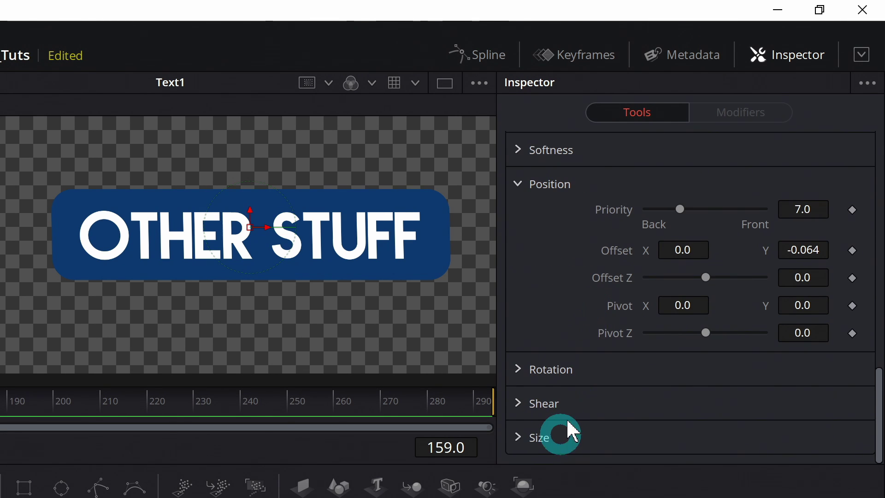
scroll(576, 415, "up", 15)
Check the Image and Settings tabs, then go back to the Text tab
left_click(748, 240)
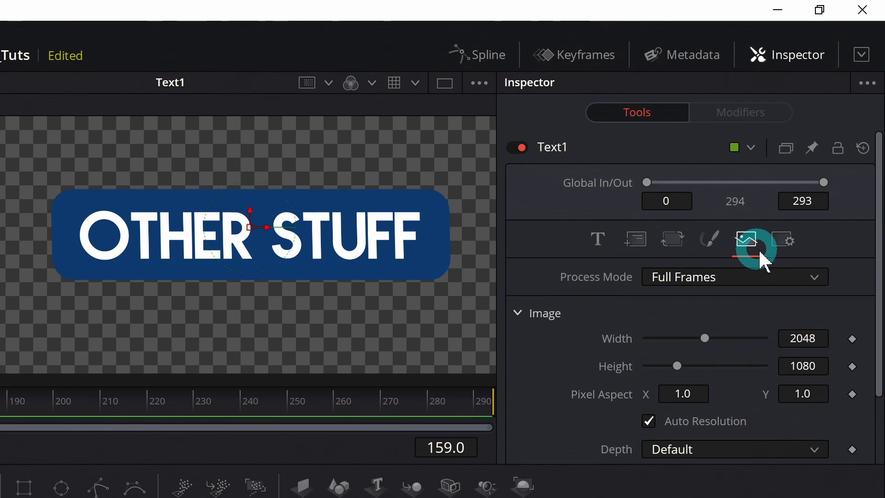
left_click(789, 245)
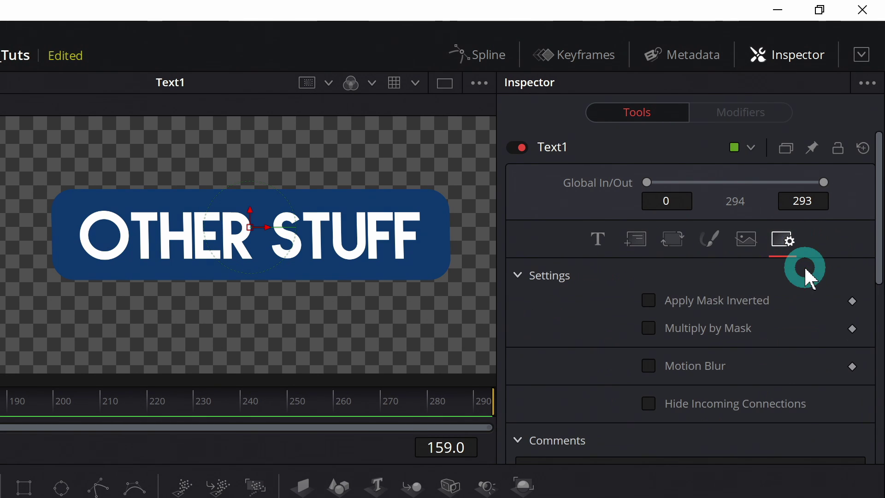
left_click(599, 240)
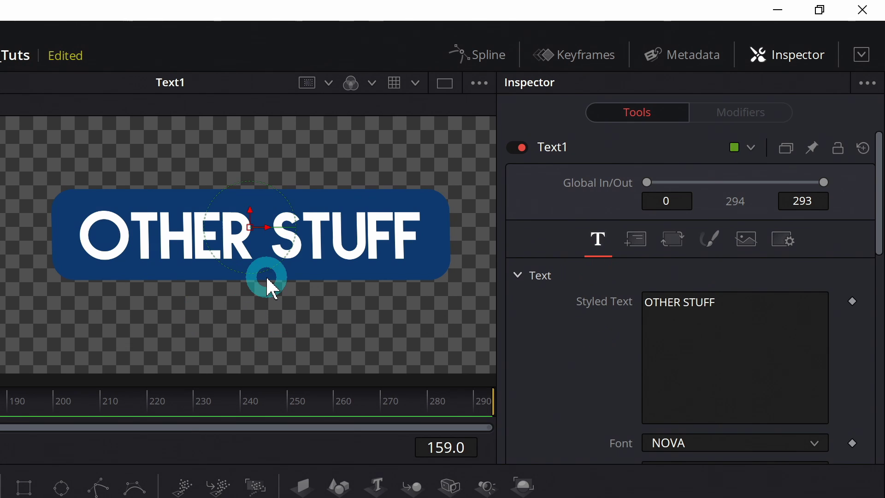